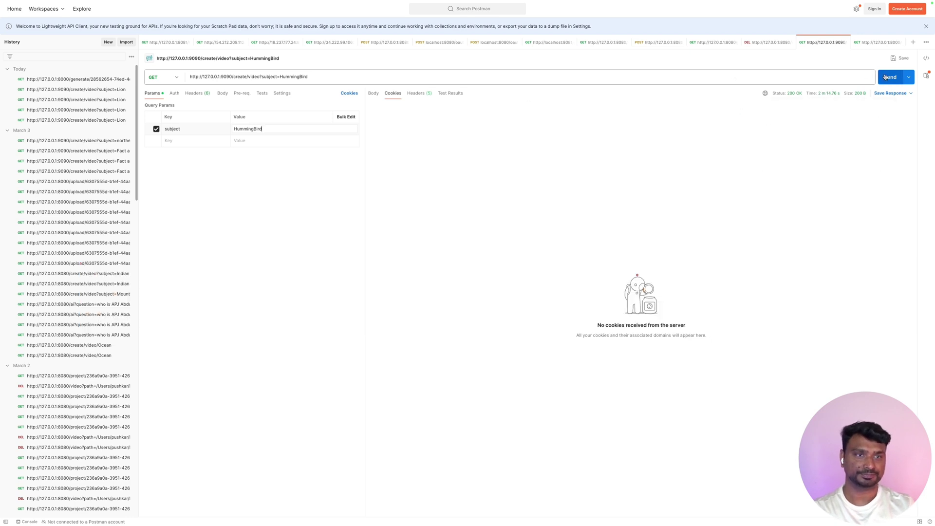
Send the HummingBird request and follow the console's script, search terms and saved-narration output
left_click(886, 77)
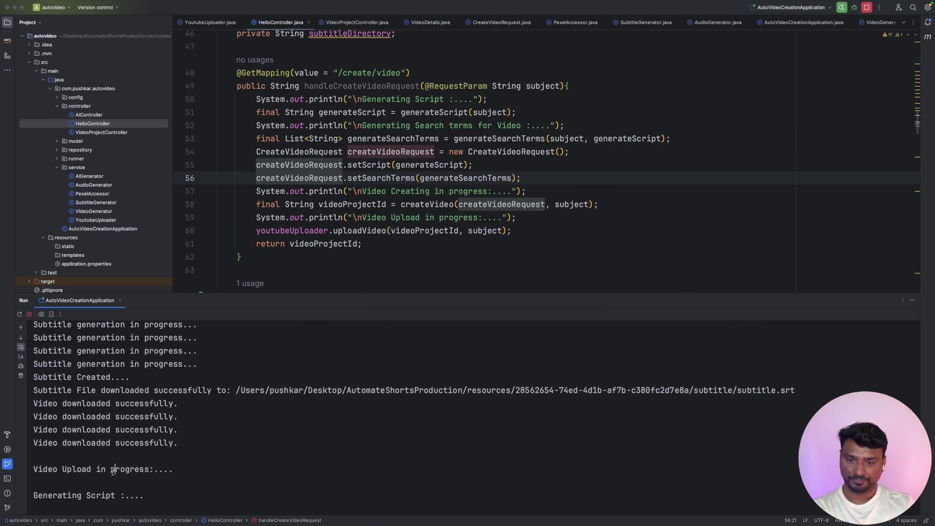
left_click(73, 496)
left_click(106, 486)
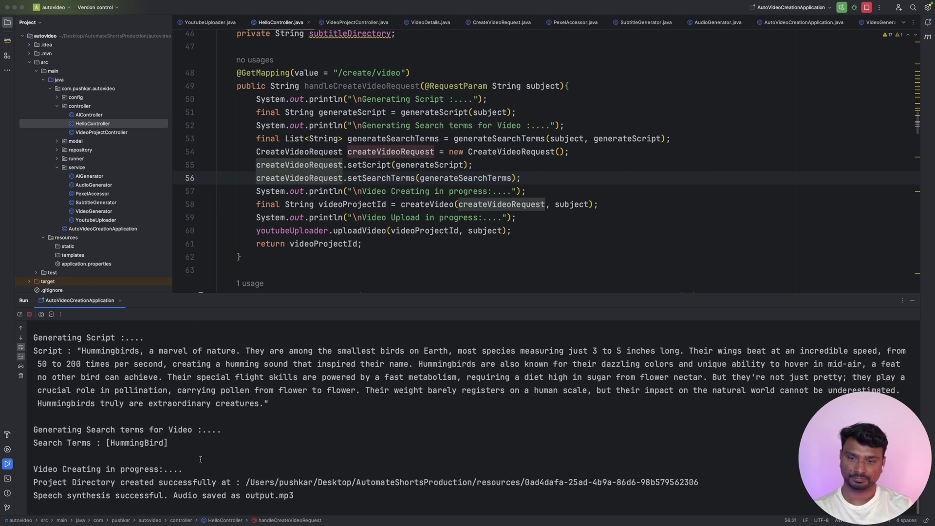
scroll(95, 348, "up", 1)
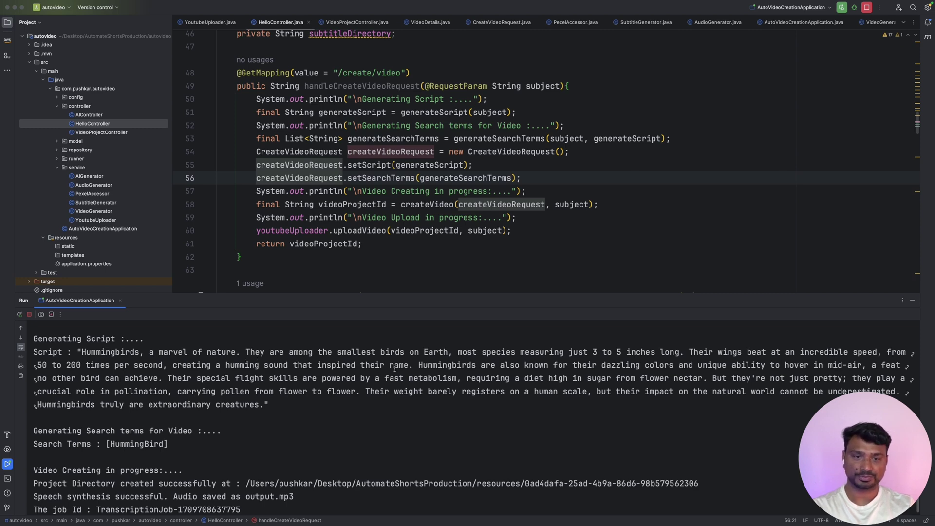
triple_click(96, 443)
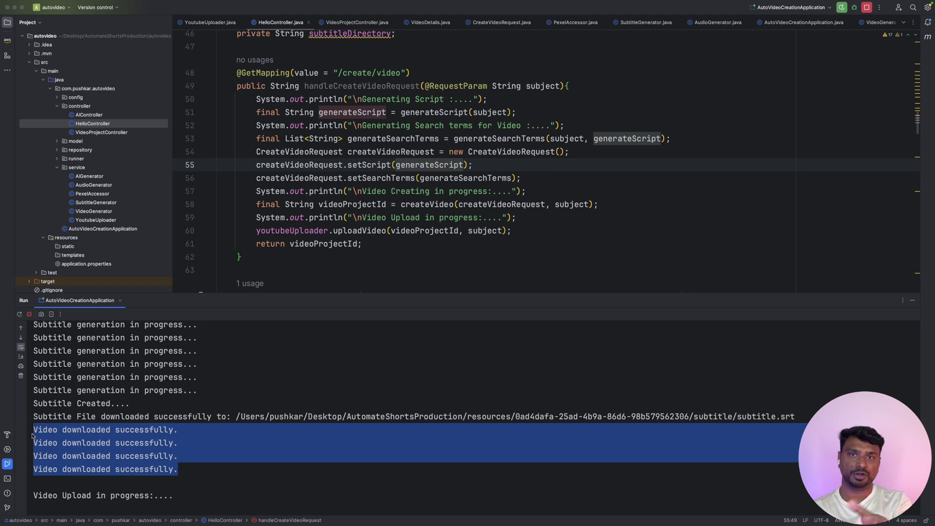
Highlight the YoutubeUploader class, then step through desktops past Postman's response to the empty one
left_click(106, 220)
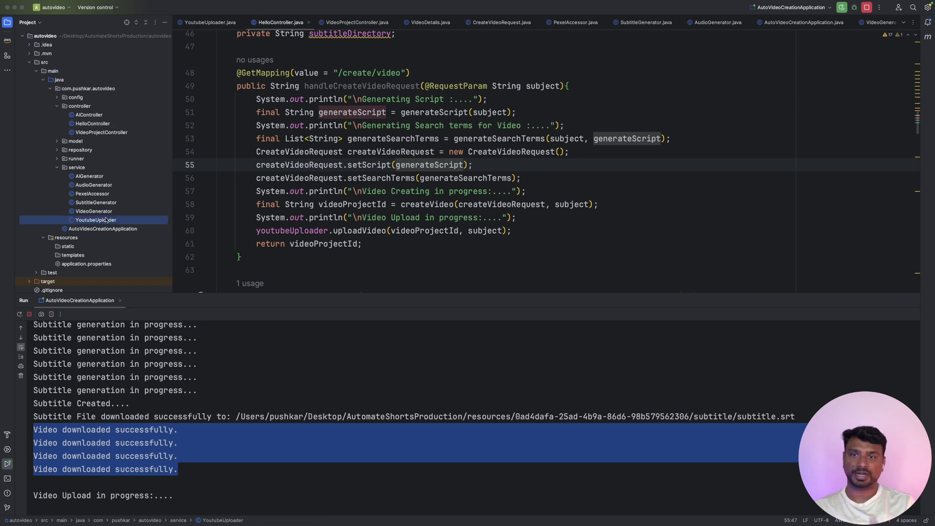
left_click(100, 210)
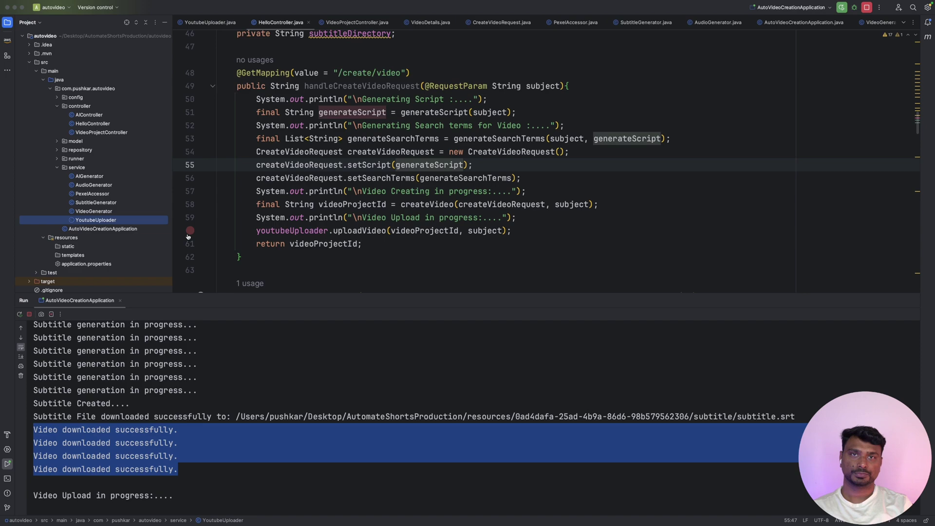
key("ctrl+Left")
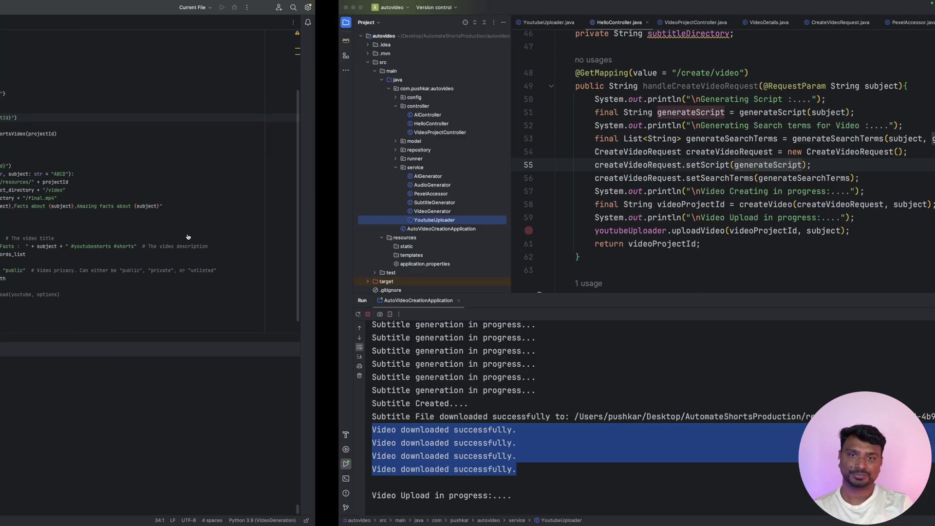
key("ctrl+Left")
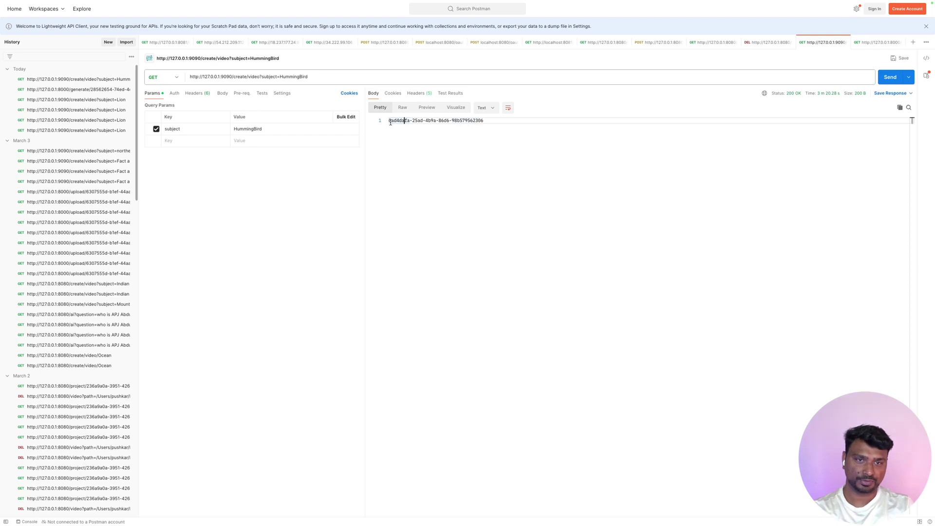
key("ctrl+Left")
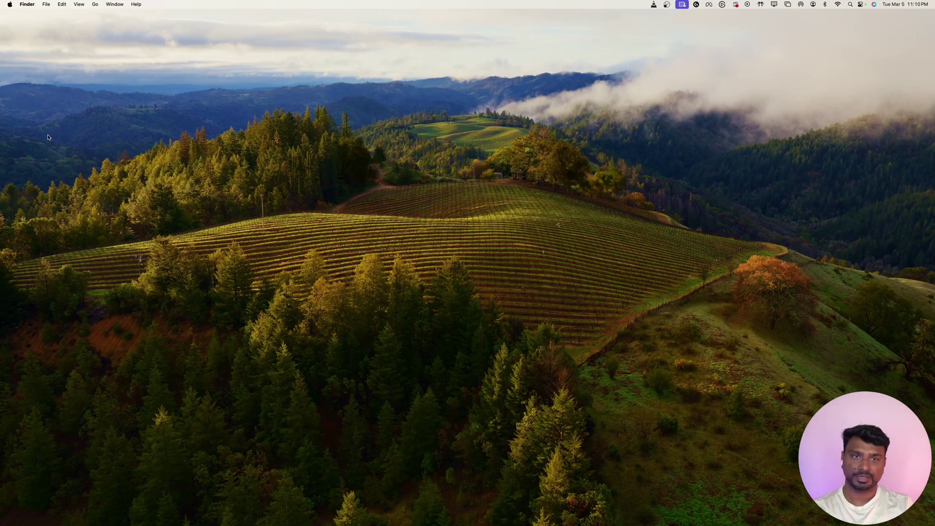
In Finder, open resources, move and enlarge the window, then open the newest project folder
key("ctrl+Right")
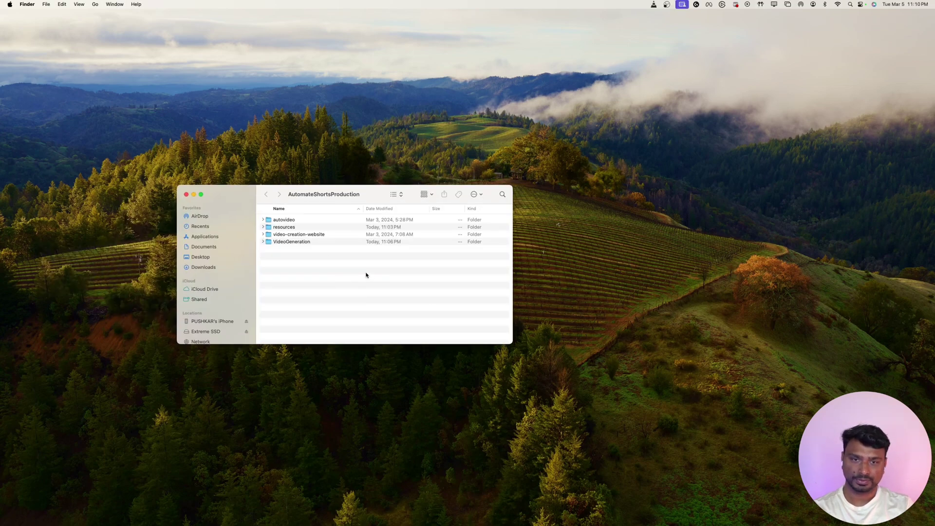
double_click(284, 227)
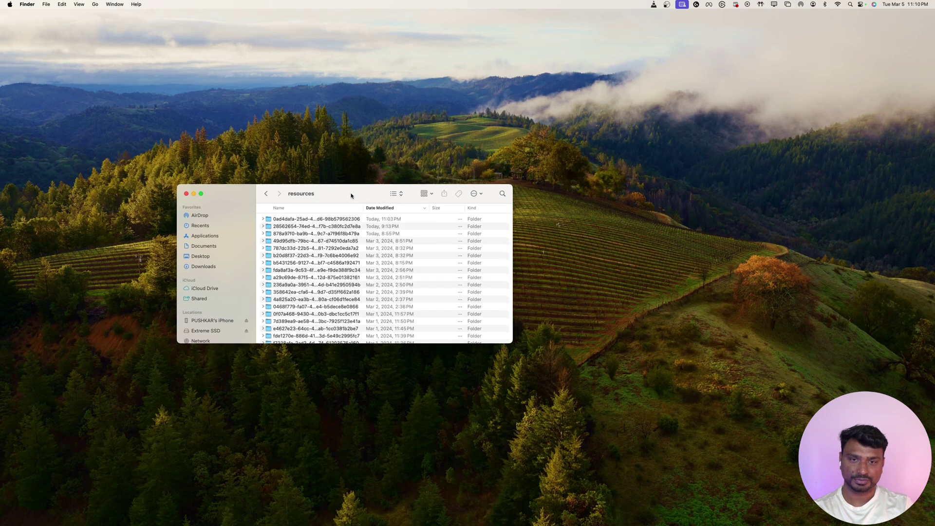
mouse_move(354, 195)
left_mouse_down()
mouse_move(351, 123)
mouse_move(390, 138)
left_mouse_up()
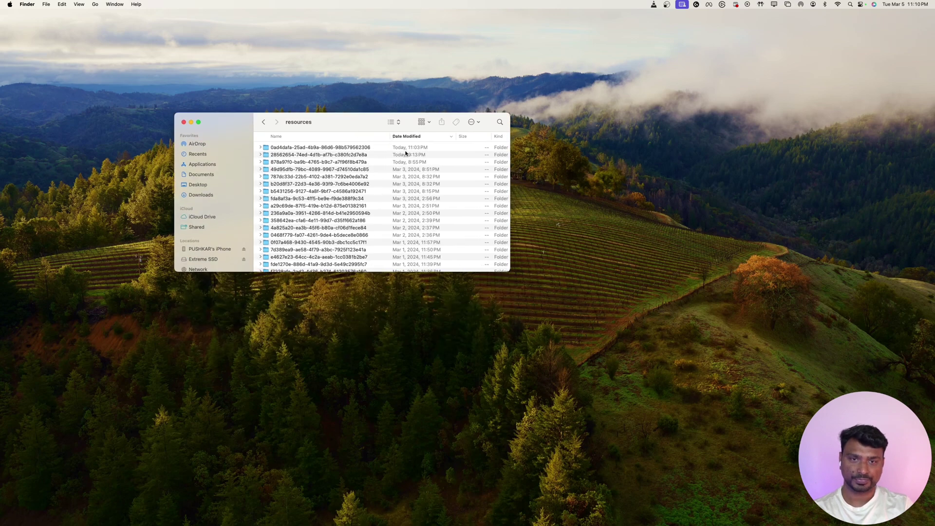
mouse_move(509, 268)
left_mouse_down()
mouse_move(697, 412)
mouse_move(650, 362)
left_mouse_up()
left_click(388, 148)
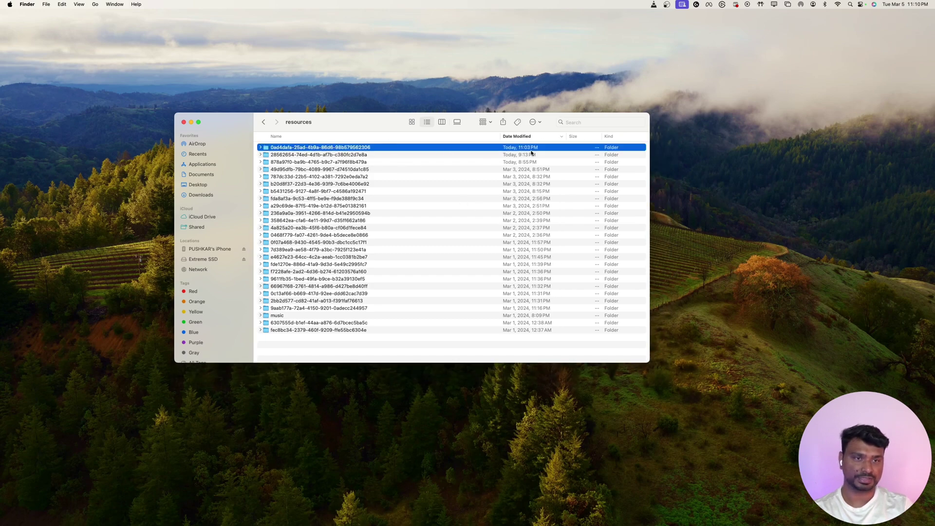
left_click(913, 6)
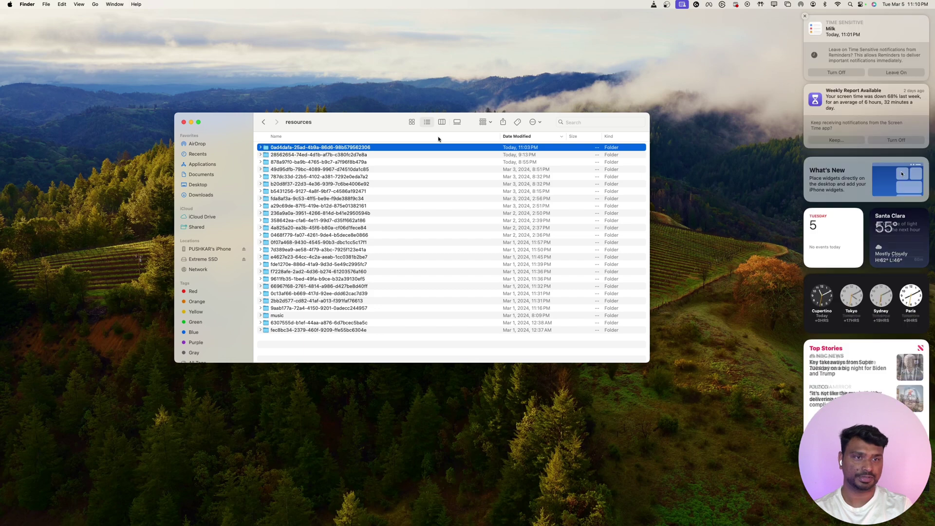
left_click(391, 131)
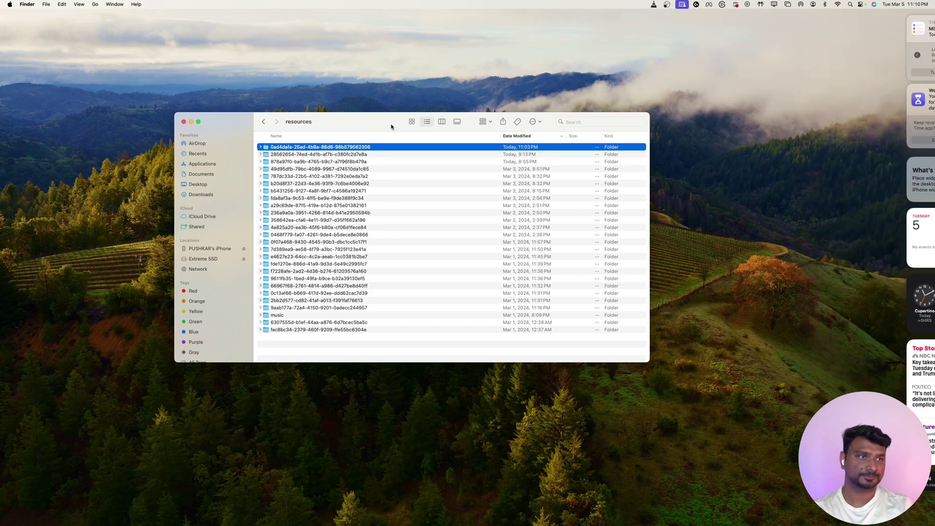
double_click(377, 149)
Open the video subfolder and play final.mp4 in VLC, skipping ahead
double_click(307, 162)
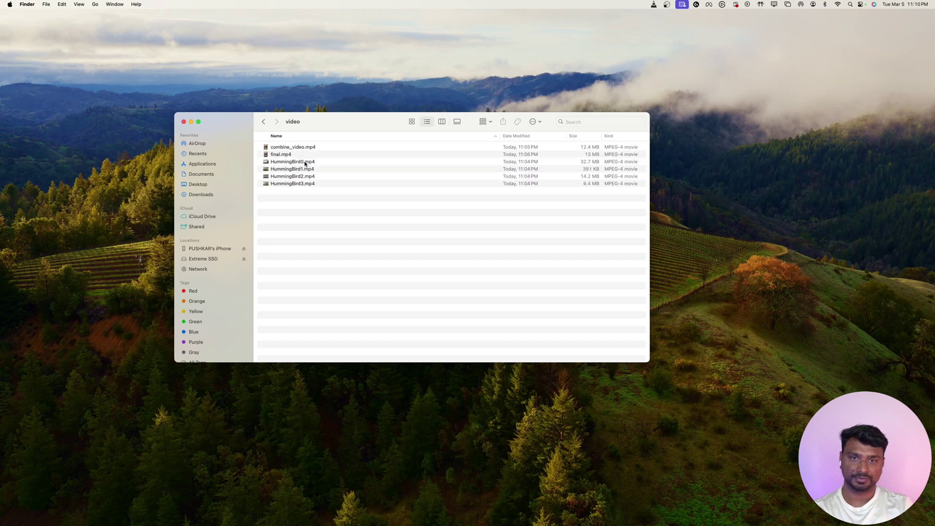
double_click(288, 155)
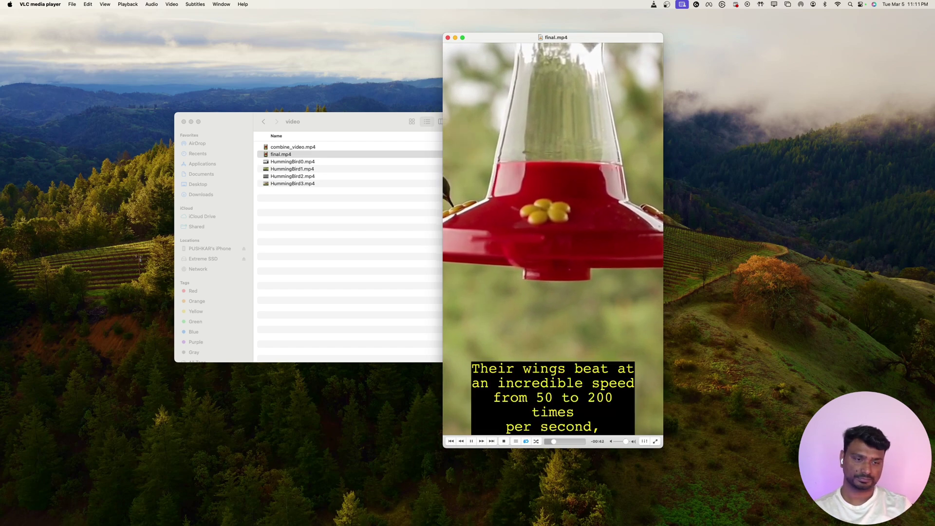
key("super+Right")
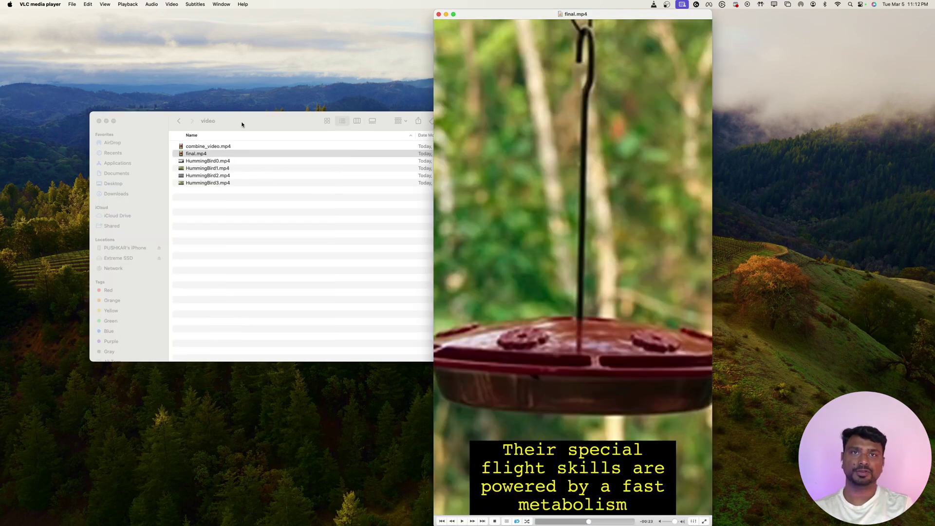
Open an earlier project's video folder and play its lion final.mp4 in VLC
left_click(179, 121)
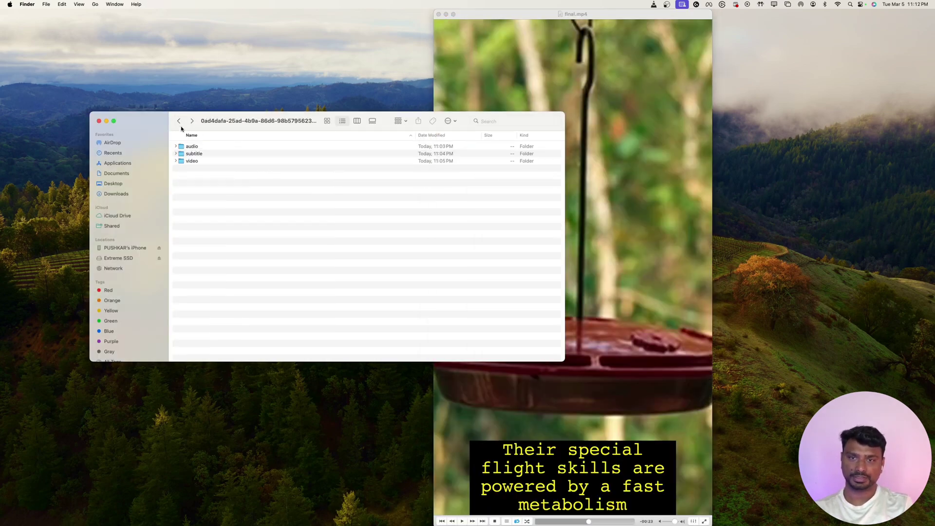
left_click(179, 122)
double_click(205, 153)
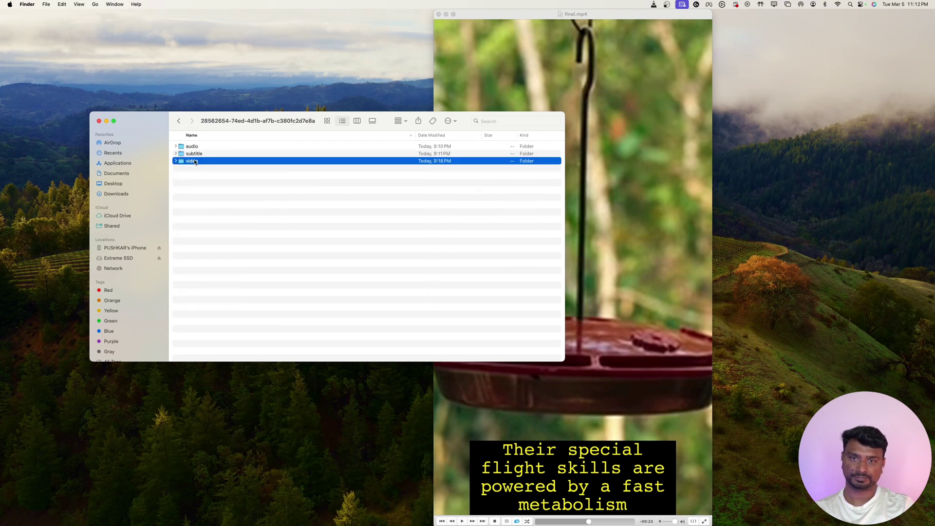
left_click_drag(192, 160, 585, 195)
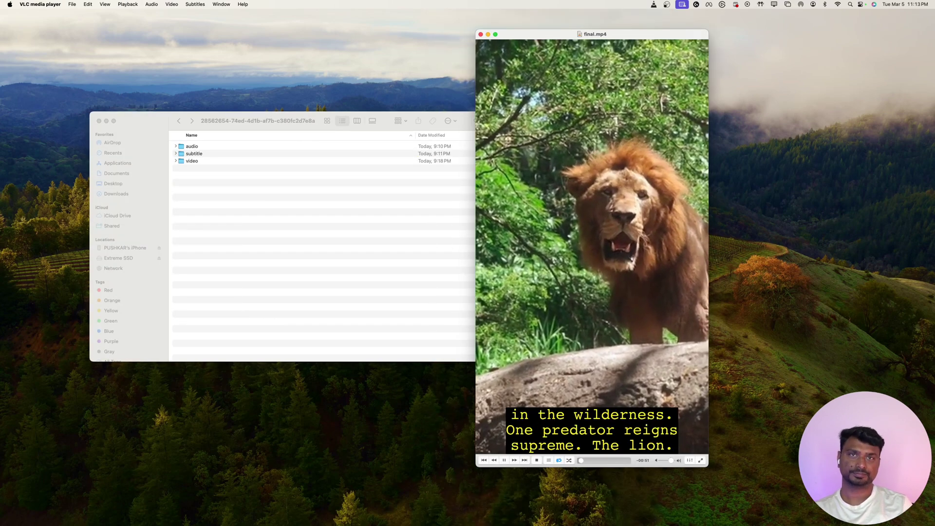